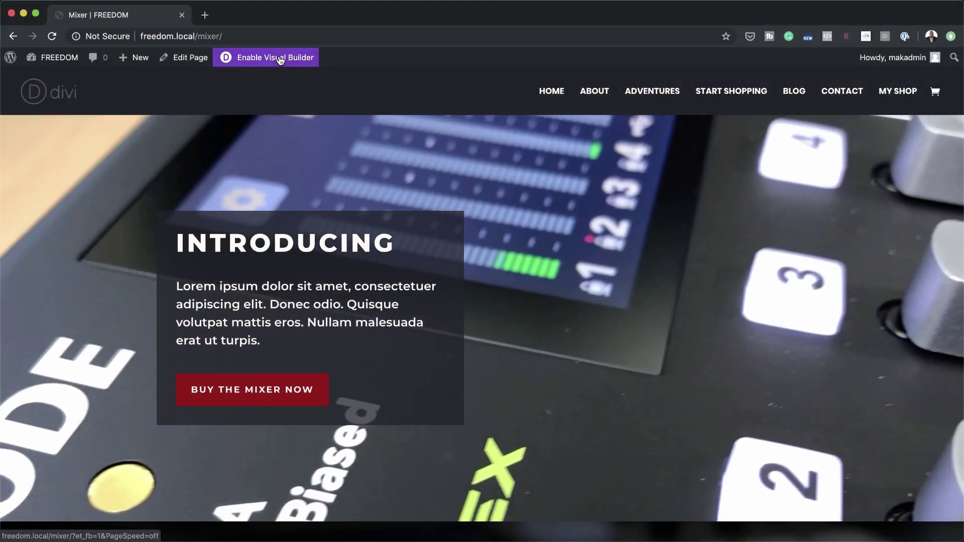
Step: Open the Mixer page in the Visual Builder and duplicate the Introducing section that has the dark mixer image background
{"action": "left_click", "coordinate": [271, 58]}
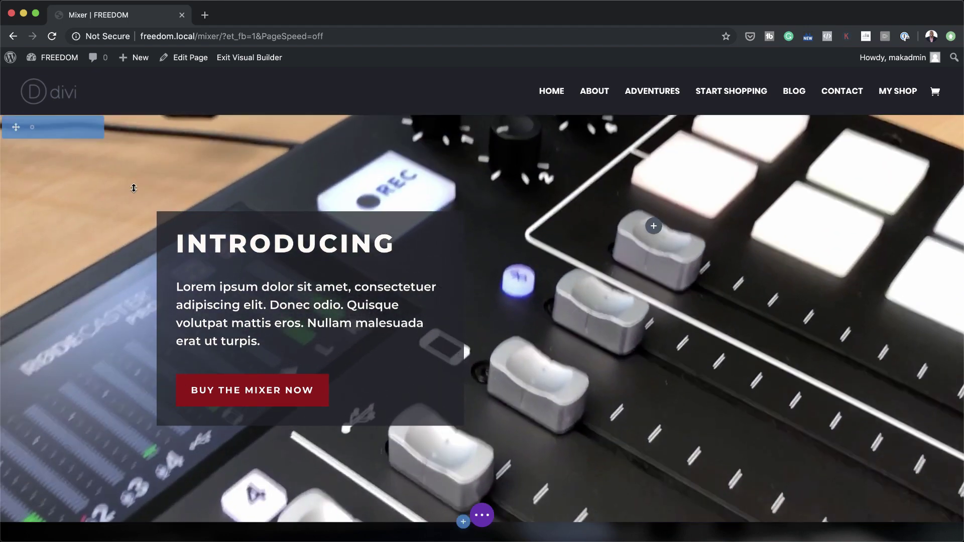
{"action": "scroll", "coordinate": [119, 178], "scroll_direction": "down", "scroll_amount": 2}
{"action": "scroll", "coordinate": [120, 178], "scroll_direction": "up", "scroll_amount": 2}
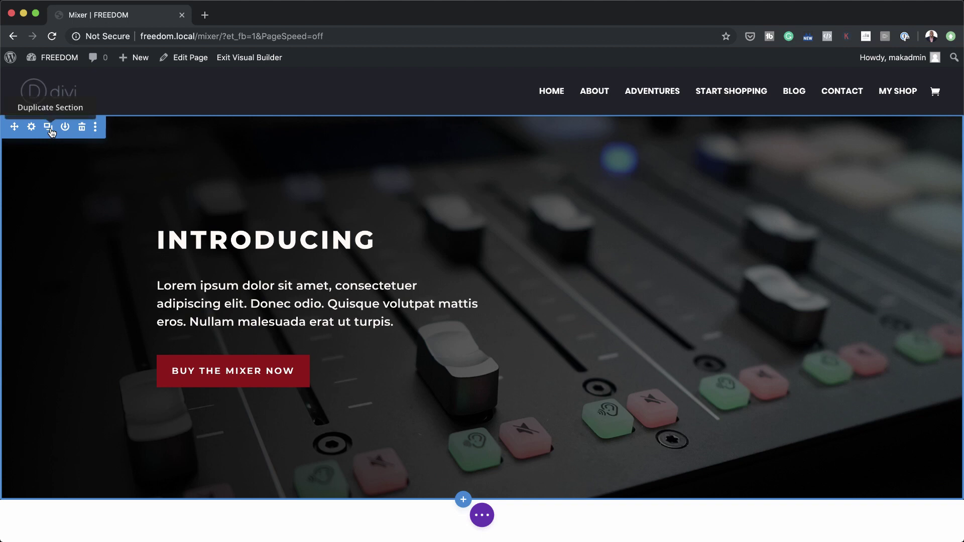
{"action": "left_click", "coordinate": [50, 129]}
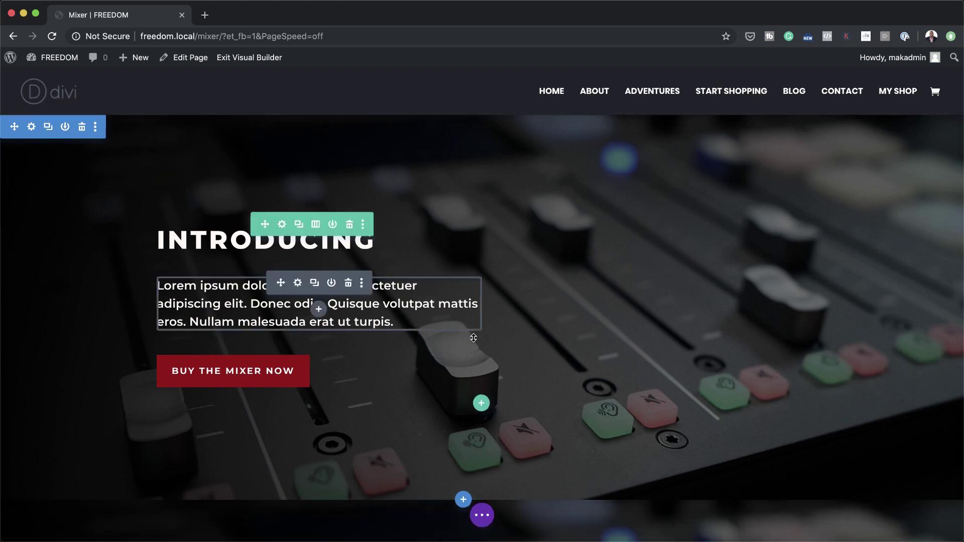
{"action": "scroll", "coordinate": [410, 459], "scroll_direction": "down", "scroll_amount": 8}
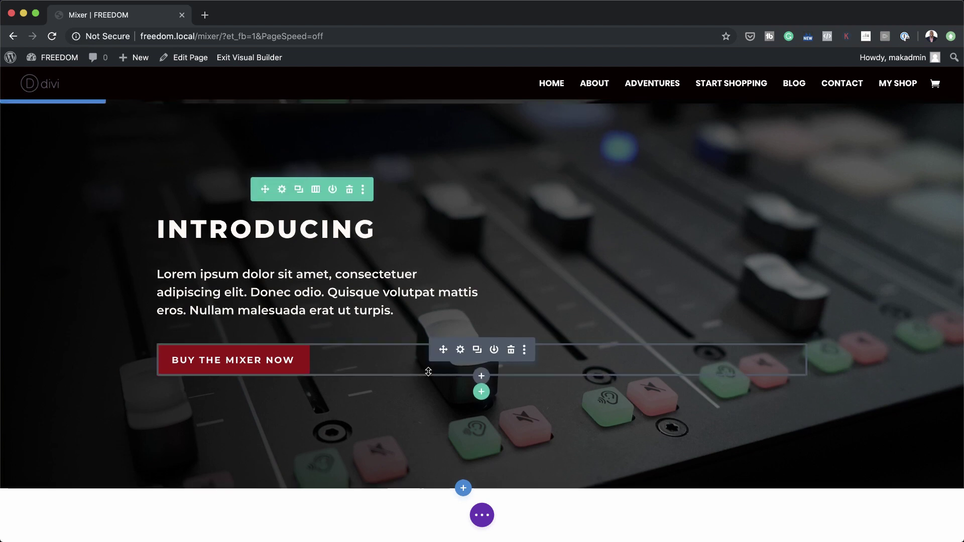
{"action": "scroll", "coordinate": [428, 372], "scroll_direction": "up", "scroll_amount": 7}
{"action": "scroll", "coordinate": [429, 372], "scroll_direction": "up", "scroll_amount": 1}
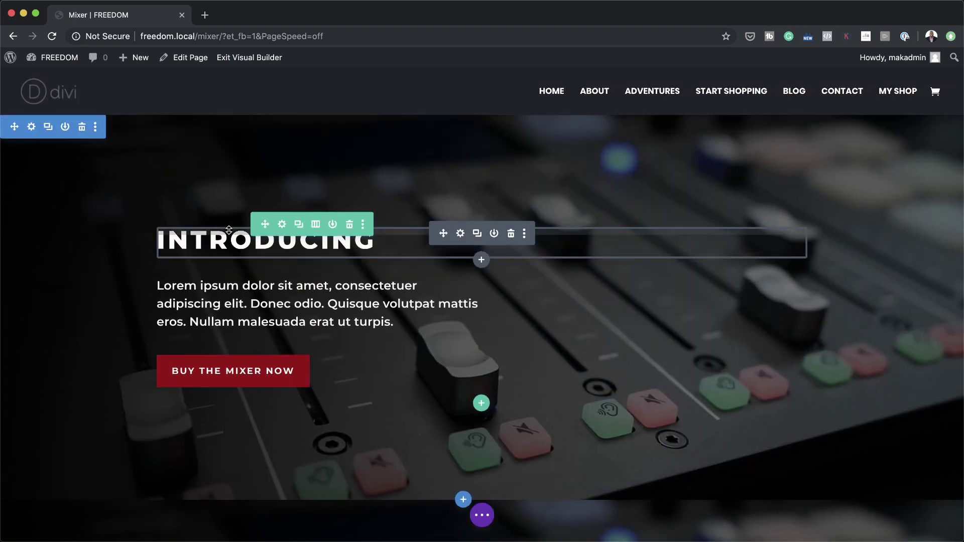
Step: Open the background settings of the first Introducing section and enable separate backgrounds for desktop, tablet and phone
{"action": "left_click", "coordinate": [31, 128]}
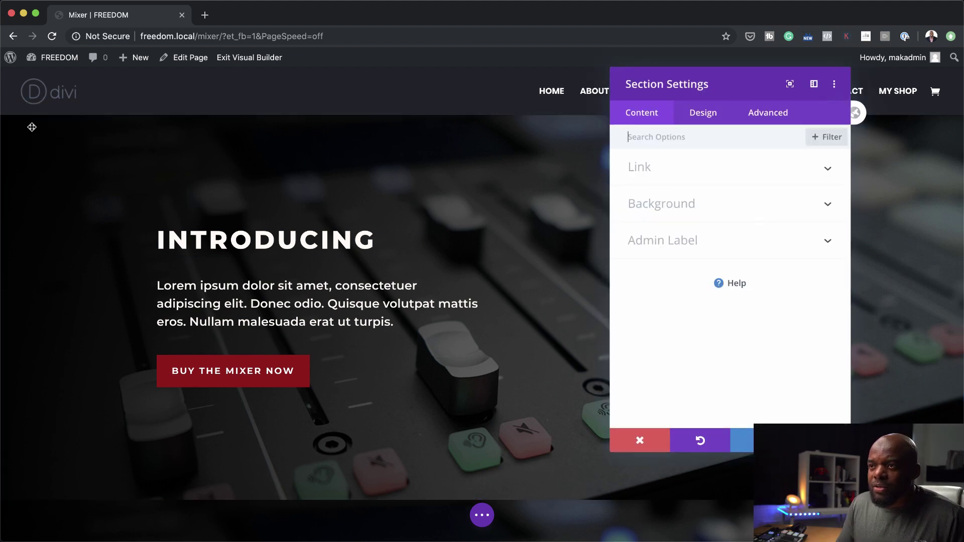
{"action": "left_click_drag", "start_coordinate": [753, 83], "coordinate": [448, 56]}
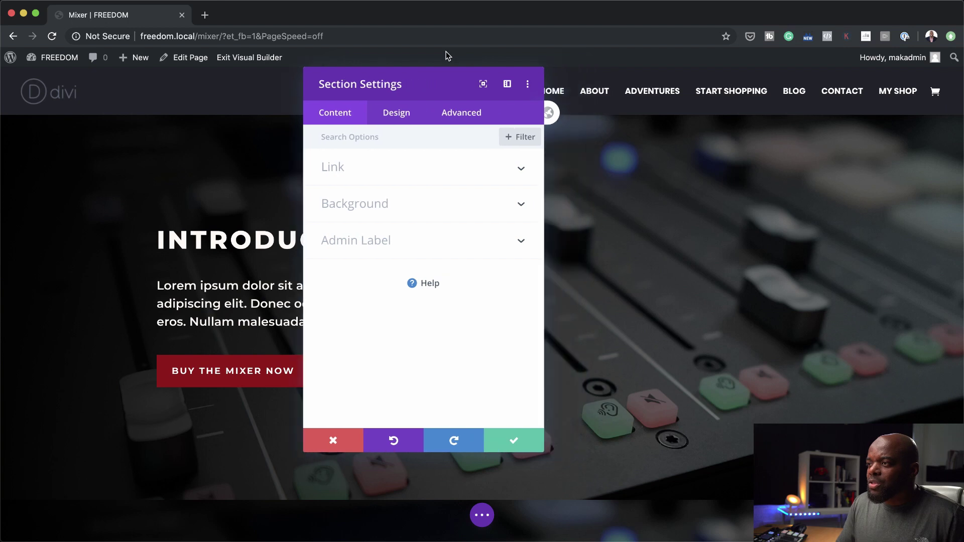
{"action": "left_click", "coordinate": [379, 209]}
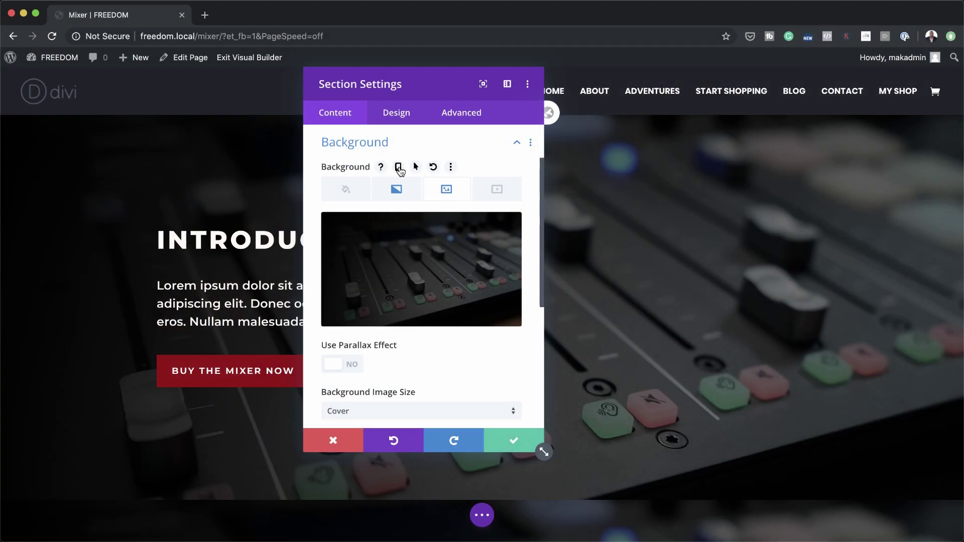
{"action": "left_click", "coordinate": [399, 168]}
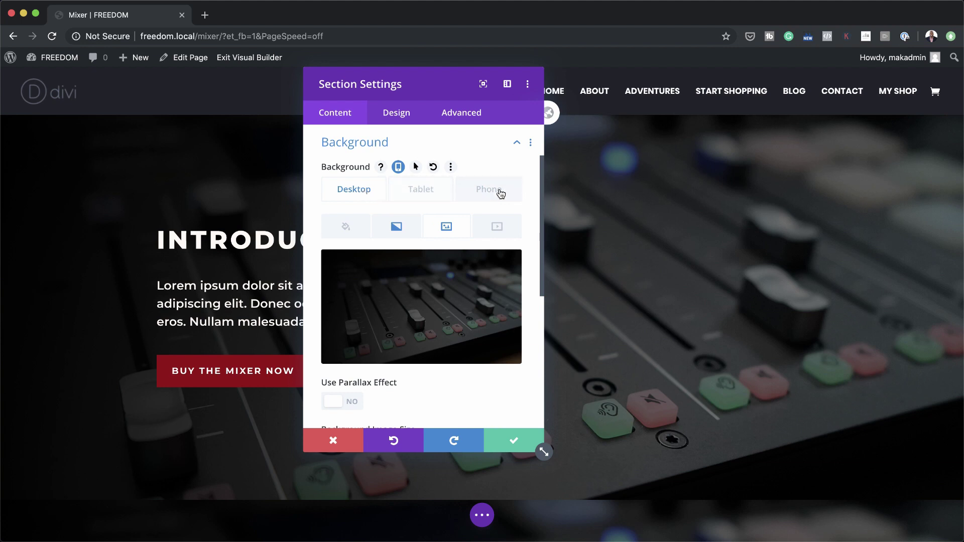
{"action": "mouse_move", "coordinate": [427, 285]}
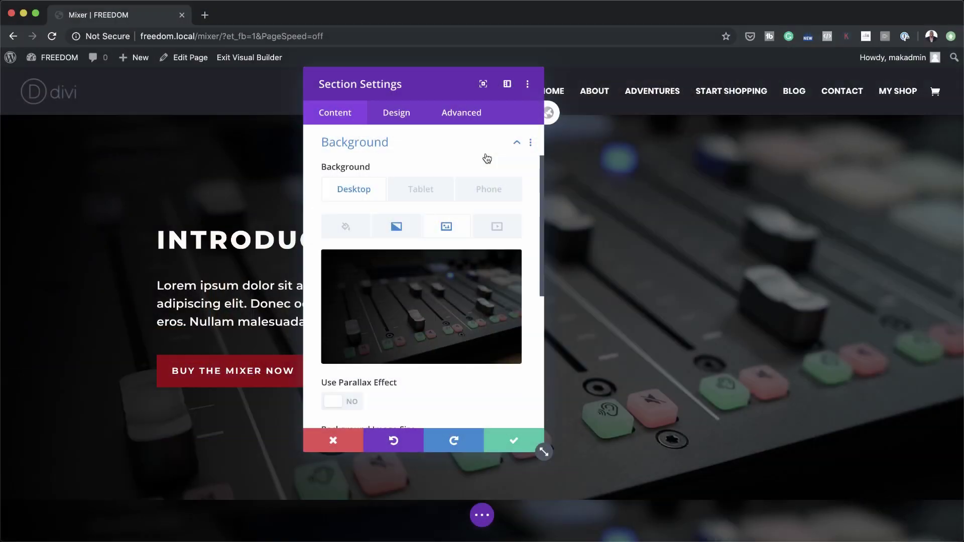
{"action": "mouse_move", "coordinate": [421, 199]}
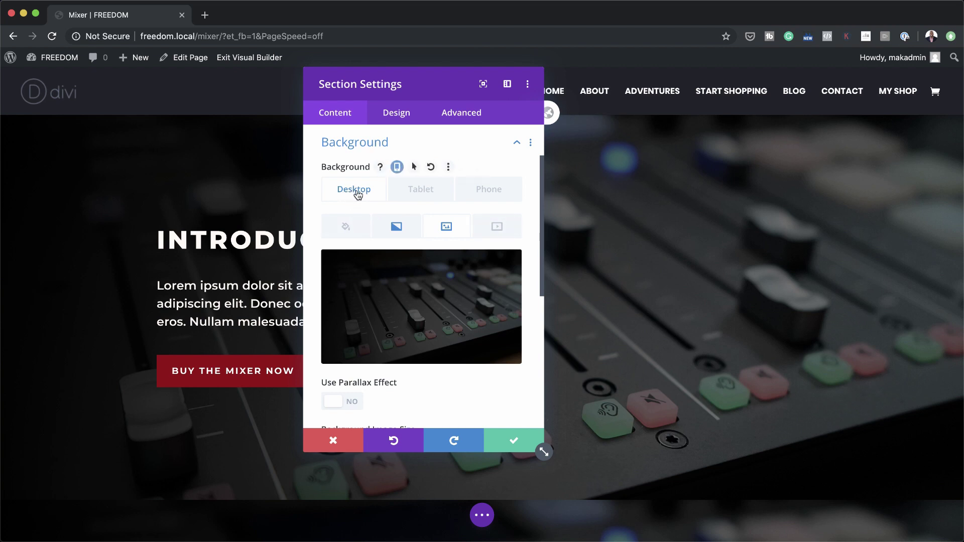
Step: Upload Mixer Video BG.mov as the section's desktop MP4 background video and save the section settings
{"action": "left_click", "coordinate": [506, 232]}
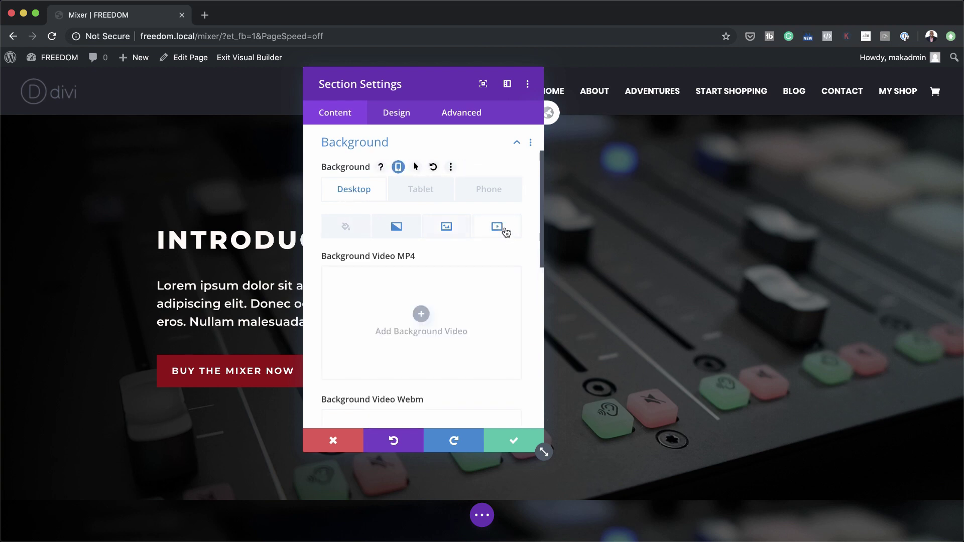
{"action": "left_click", "coordinate": [421, 315]}
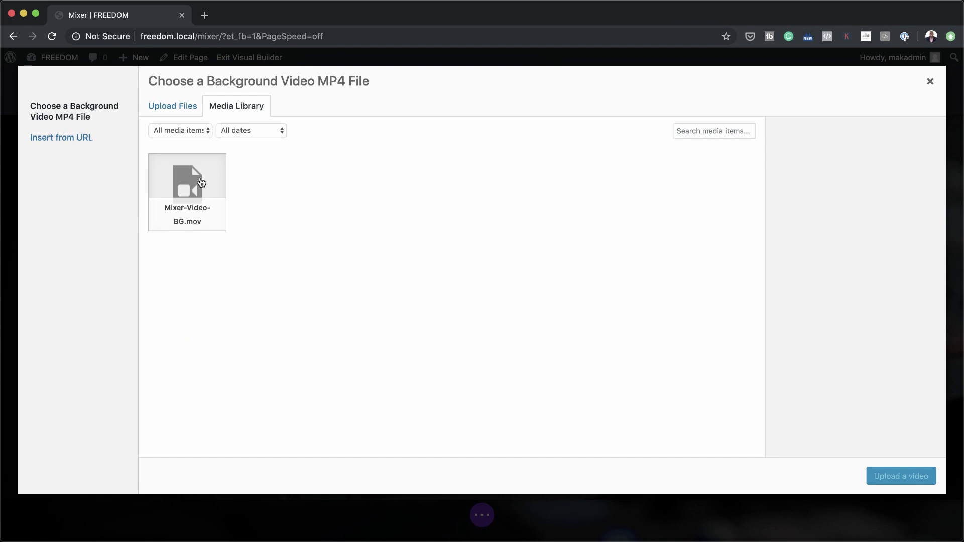
{"action": "left_click", "coordinate": [178, 109]}
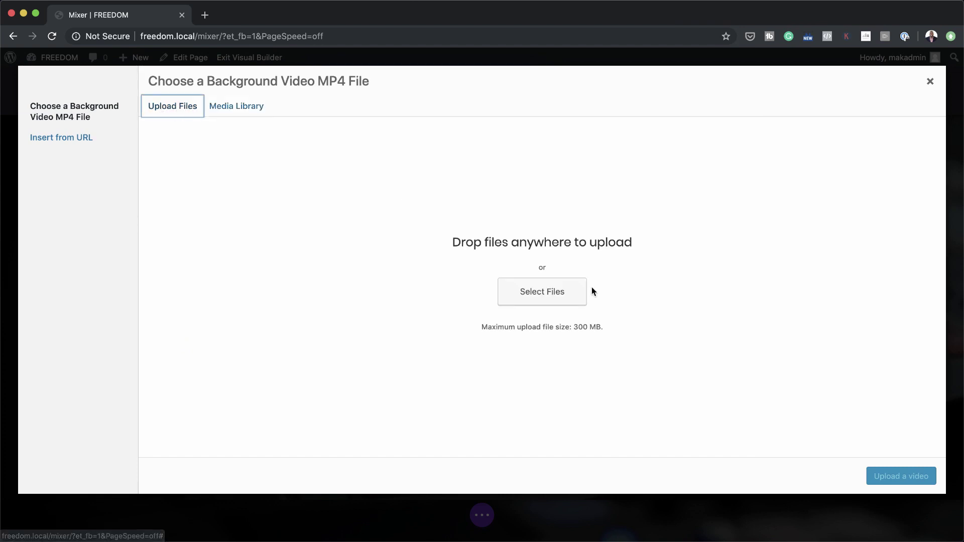
{"action": "left_click", "coordinate": [537, 297]}
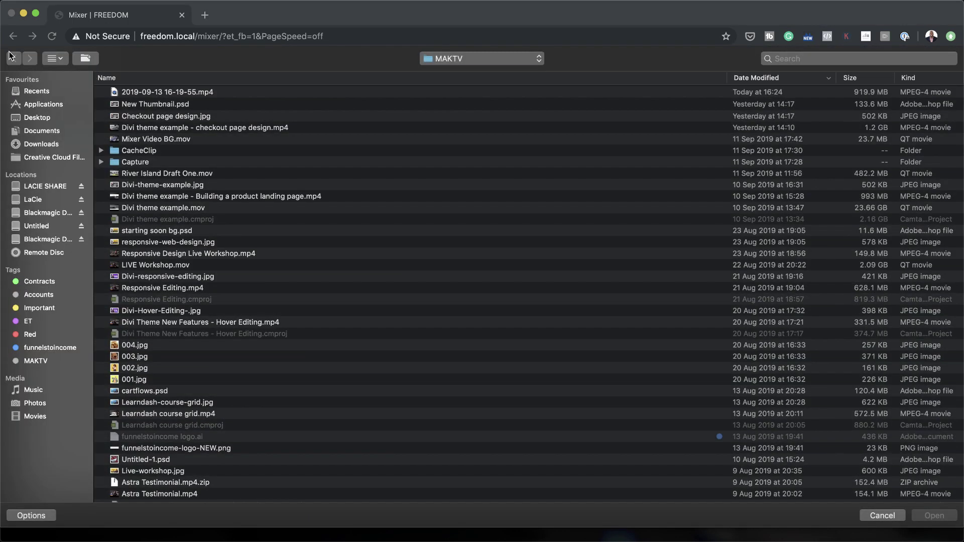
{"action": "double_click", "coordinate": [163, 141]}
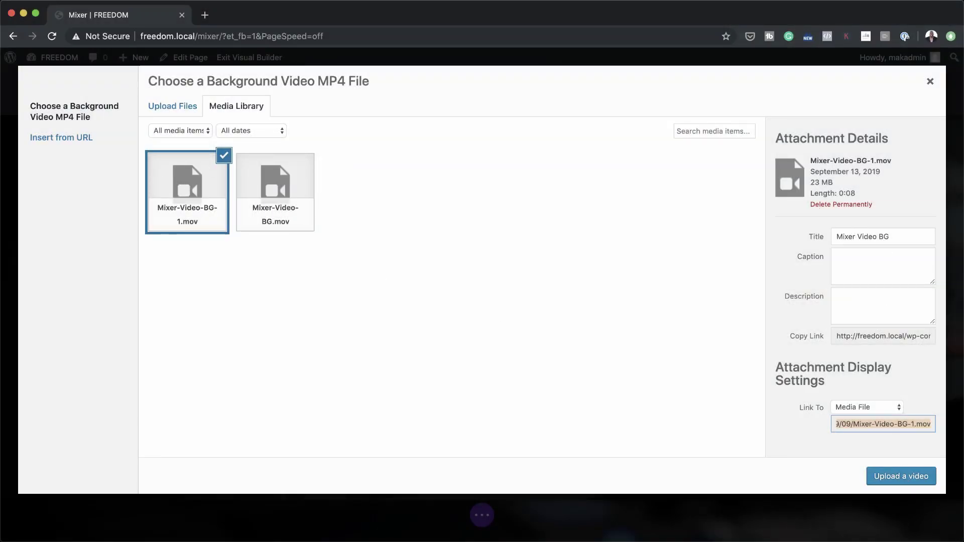
{"action": "left_click", "coordinate": [900, 480]}
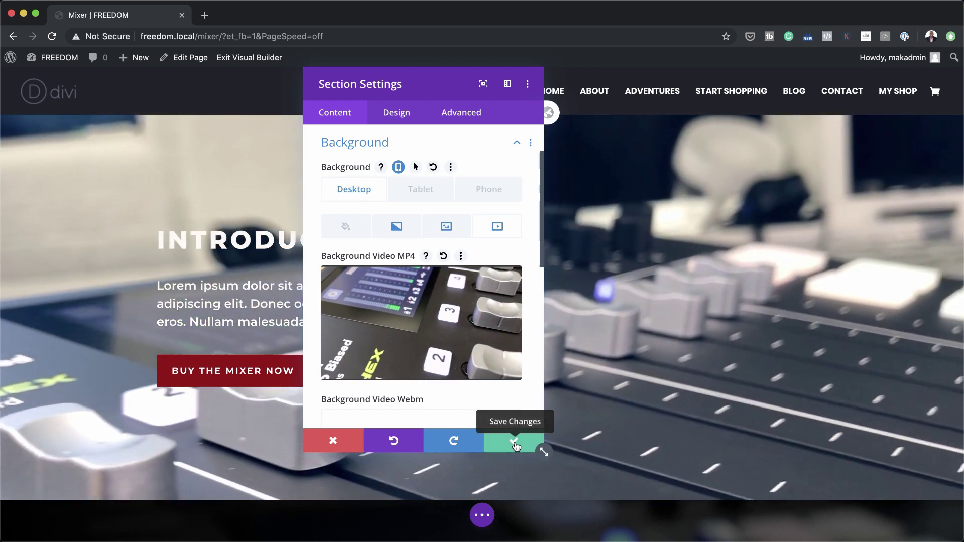
{"action": "left_click", "coordinate": [514, 442]}
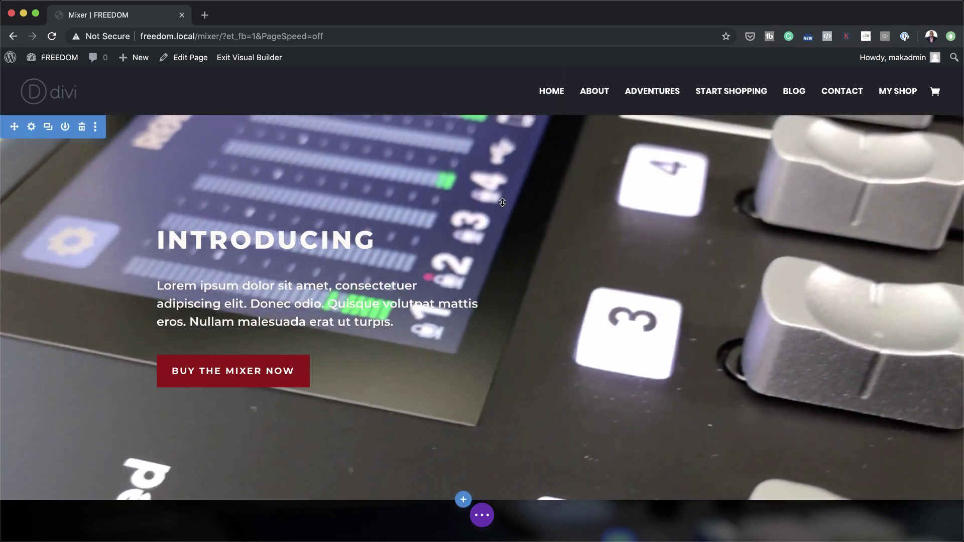
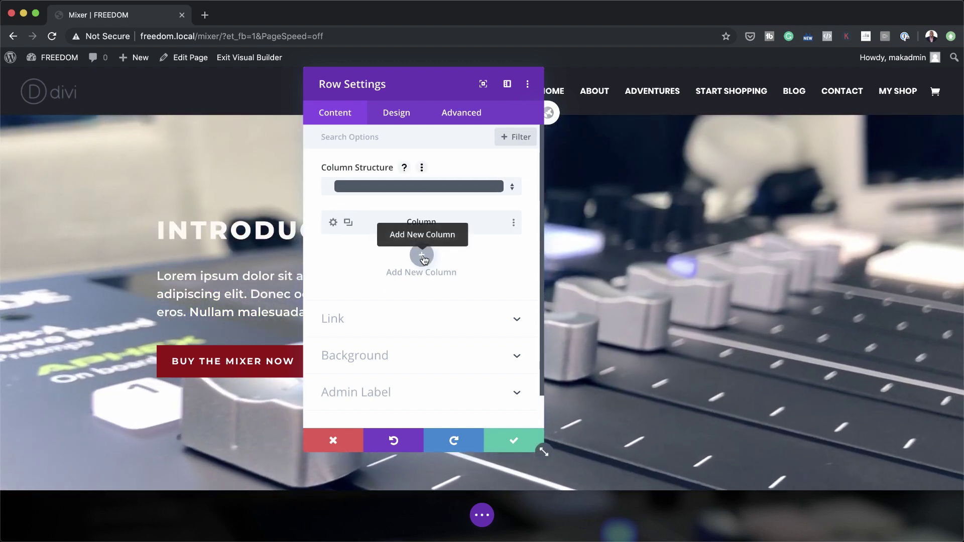
Step: Add a second column to the Introducing row and save the row settings
{"action": "left_click", "coordinate": [422, 256]}
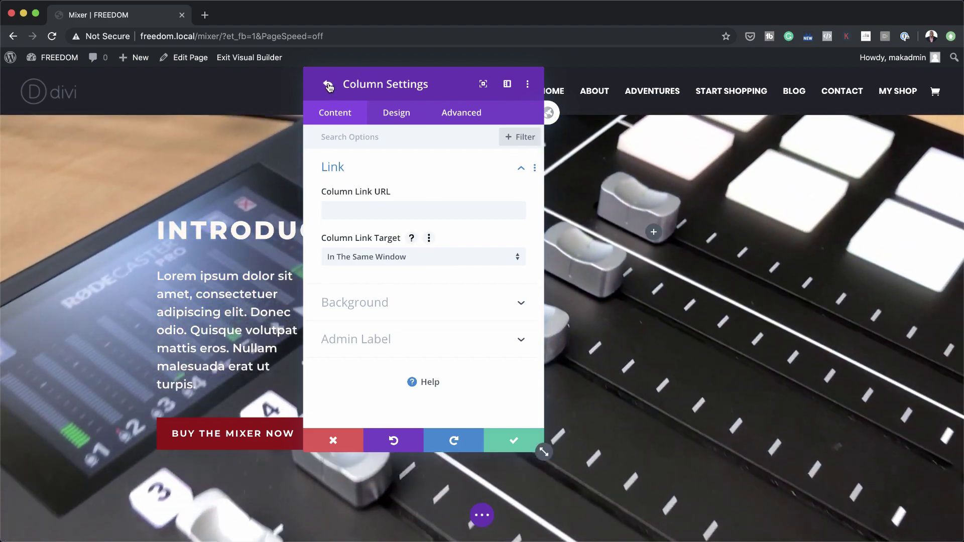
{"action": "left_click", "coordinate": [328, 86]}
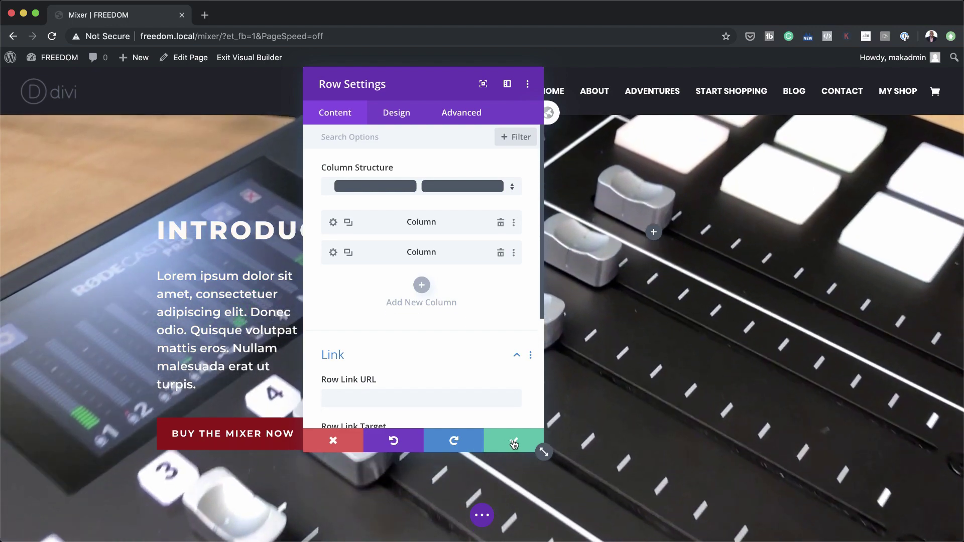
{"action": "left_click", "coordinate": [503, 442]}
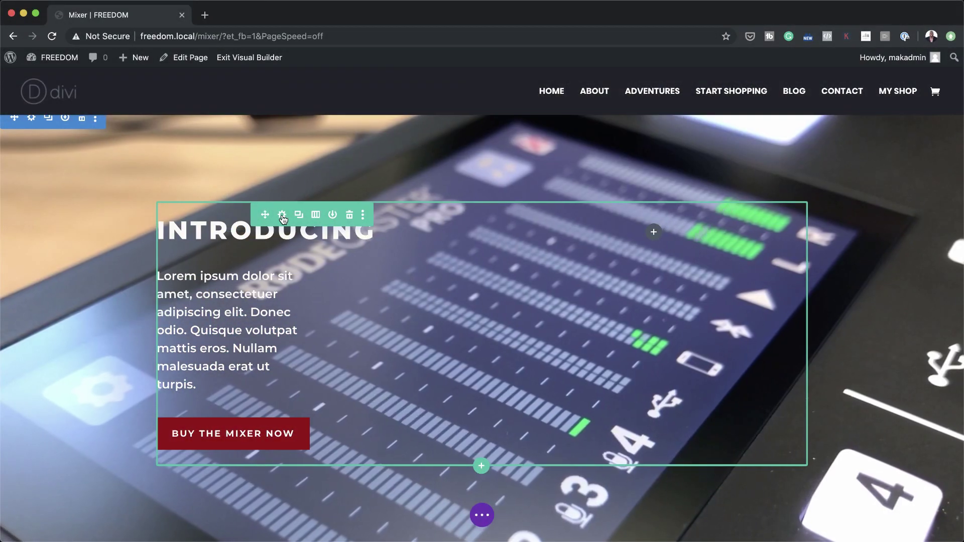
Step: Set the padding of the row's first column to 20px at the top, bottom, left and right
{"action": "left_click", "coordinate": [281, 214]}
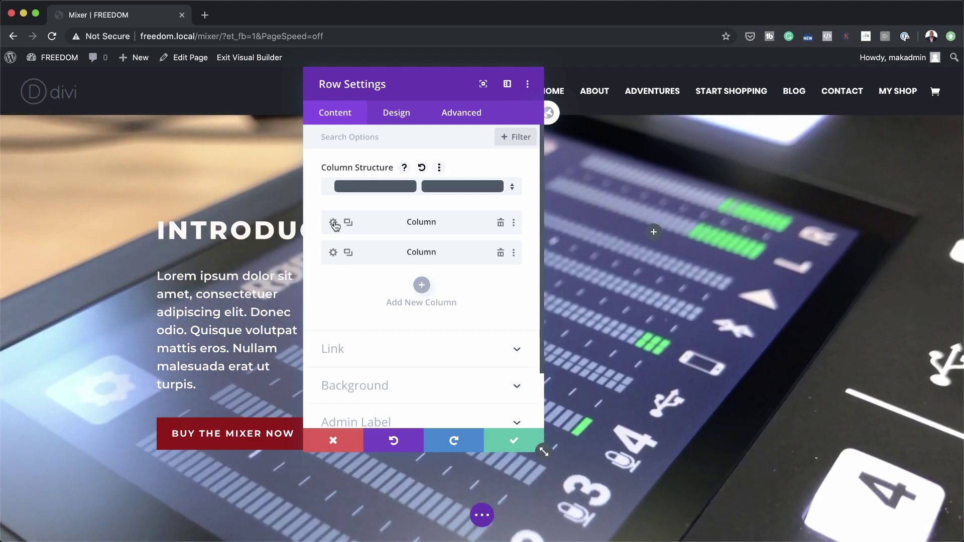
{"action": "left_click", "coordinate": [334, 223]}
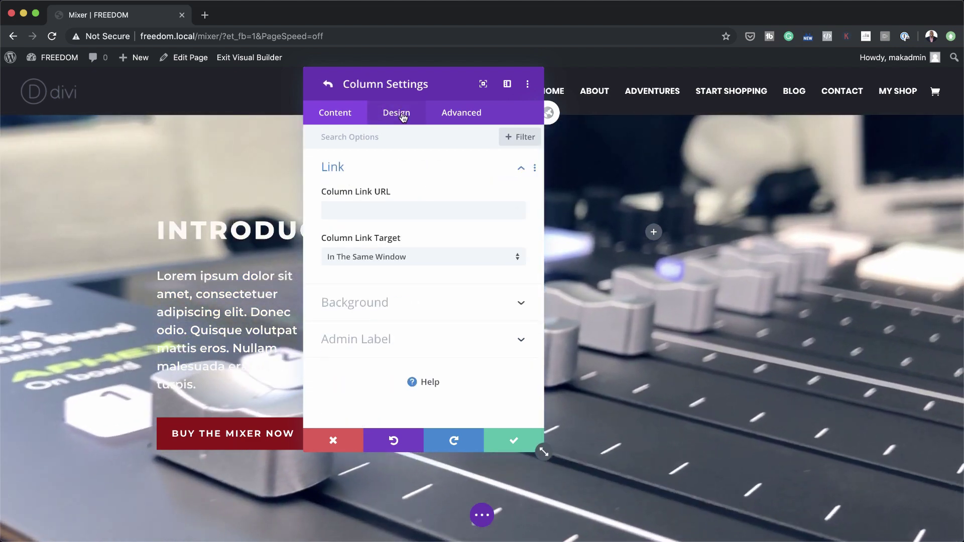
{"action": "left_click", "coordinate": [402, 115]}
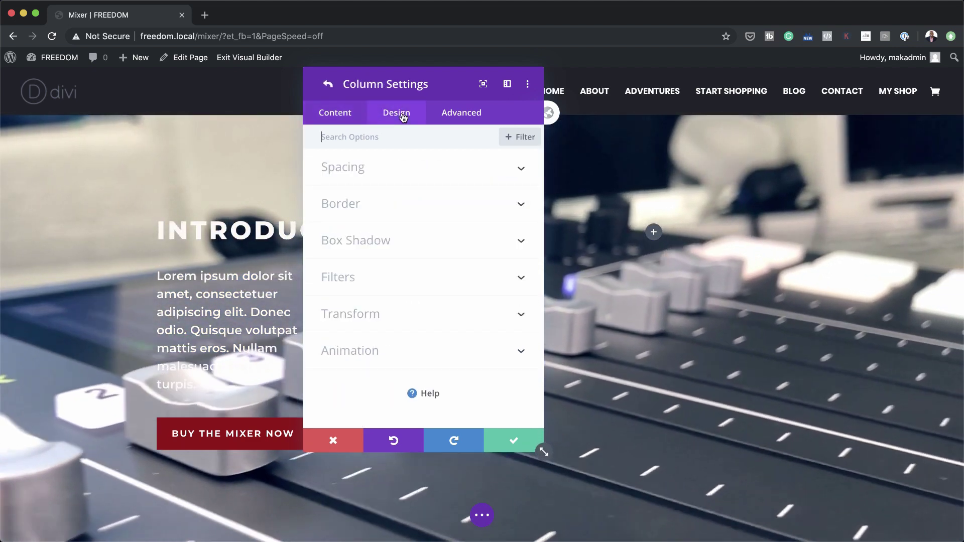
{"action": "left_click_drag", "start_coordinate": [481, 90], "coordinate": [721, 92]}
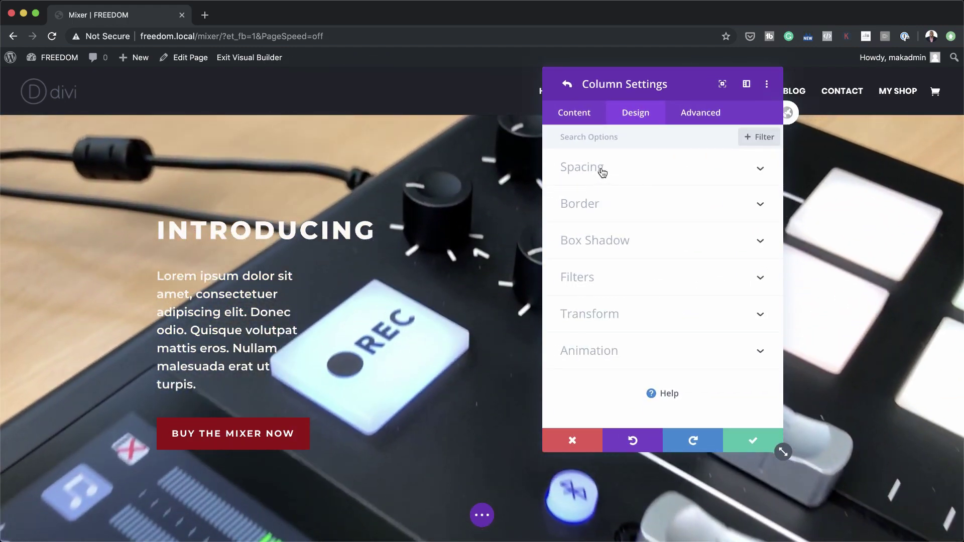
{"action": "left_click", "coordinate": [602, 173]}
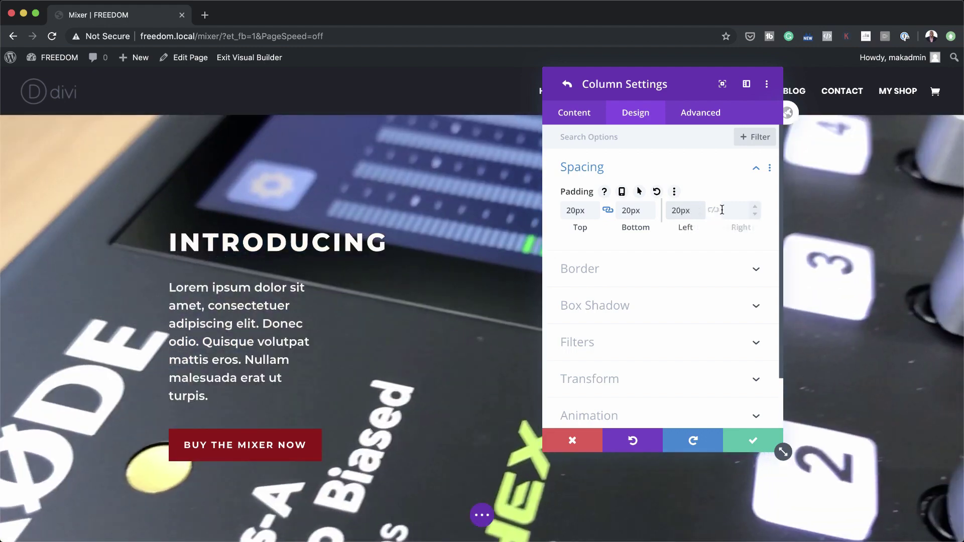
{"action": "left_click", "coordinate": [713, 210]}
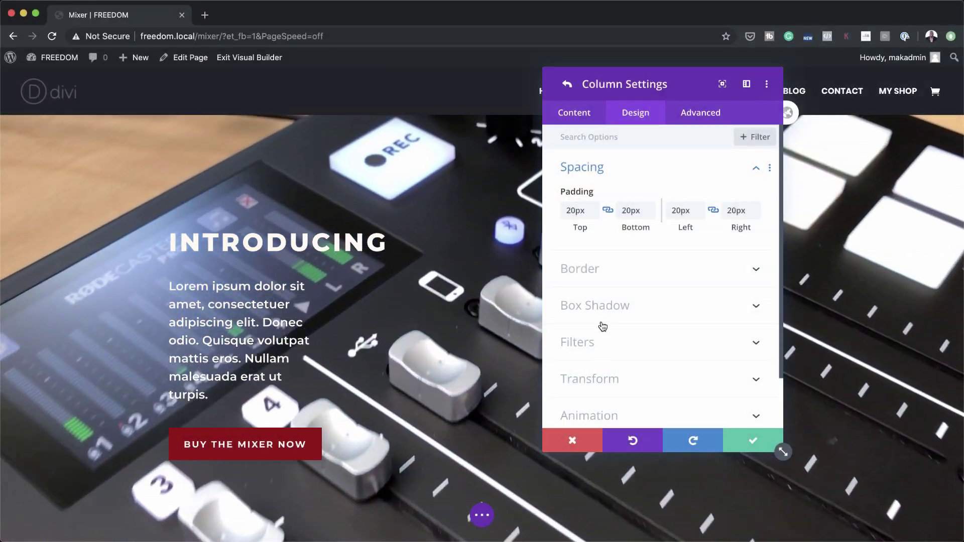
{"action": "scroll", "coordinate": [608, 323], "scroll_direction": "down", "scroll_amount": 2}
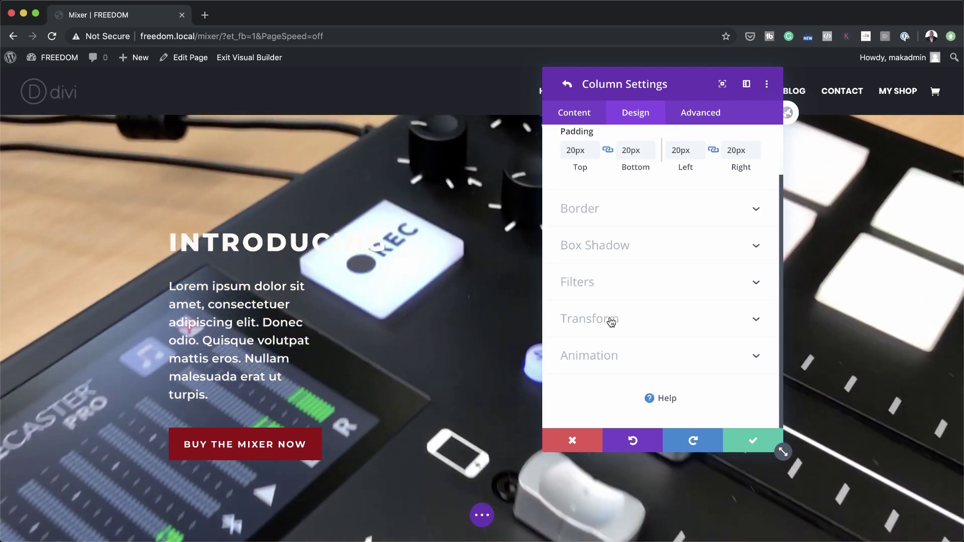
{"action": "scroll", "coordinate": [612, 322], "scroll_direction": "up", "scroll_amount": 2}
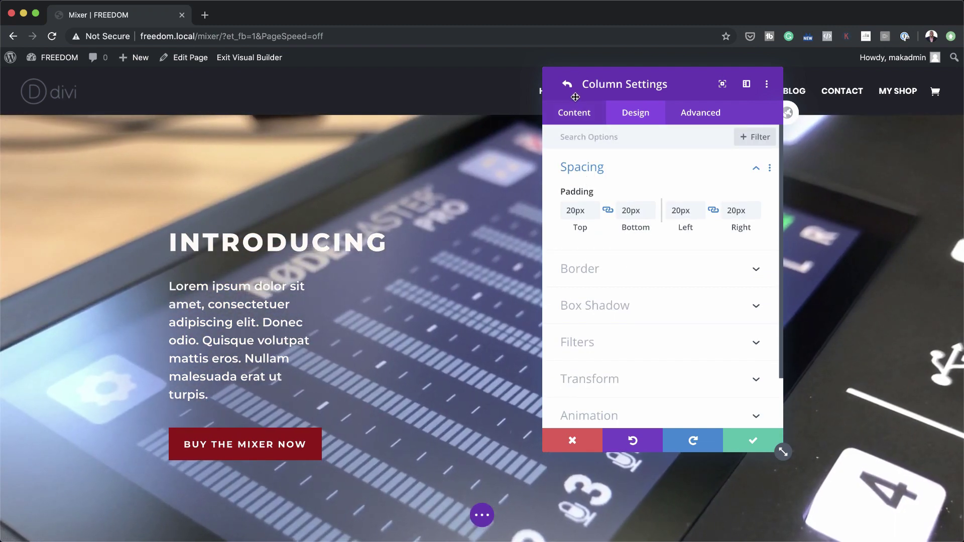
Step: Add a solid near-black background color with RGB values 12,12,12 to the row's first column
{"action": "left_click", "coordinate": [578, 116]}
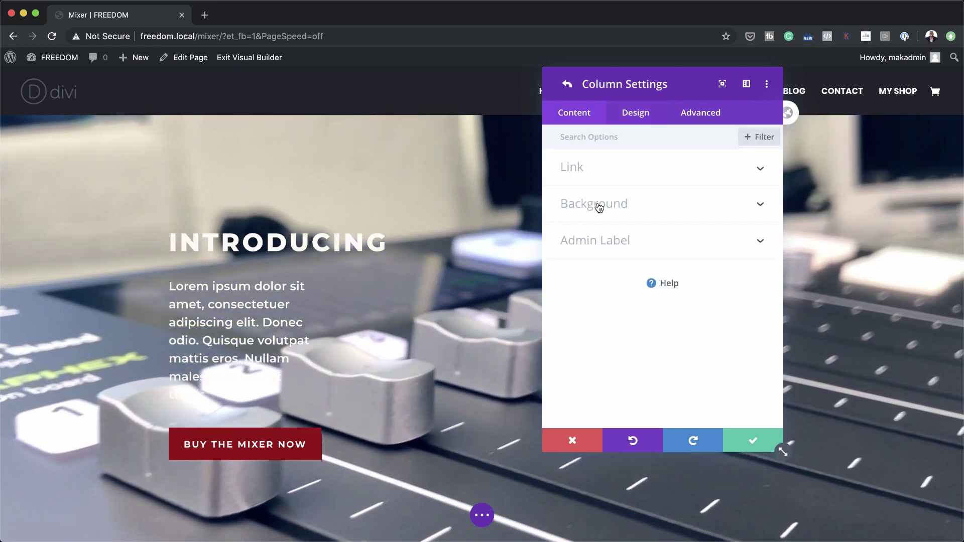
{"action": "left_click", "coordinate": [600, 206]}
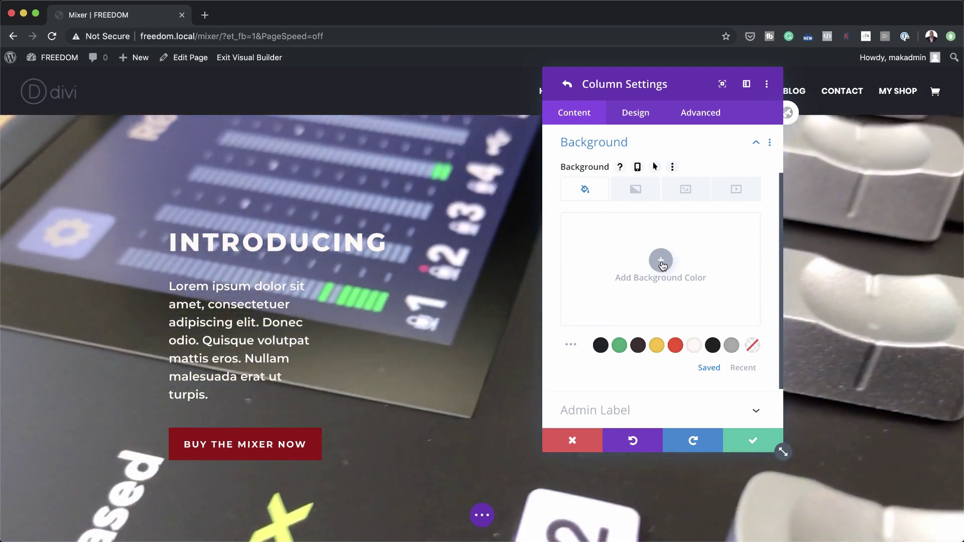
{"action": "left_click", "coordinate": [661, 261]}
{"action": "left_click_drag", "start_coordinate": [594, 301], "coordinate": [642, 319]}
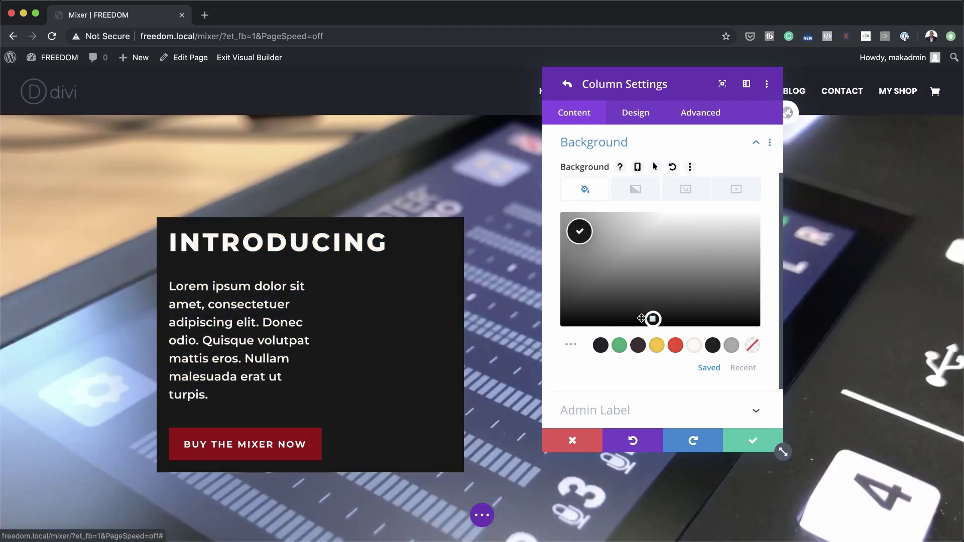
{"action": "left_click", "coordinate": [547, 328]}
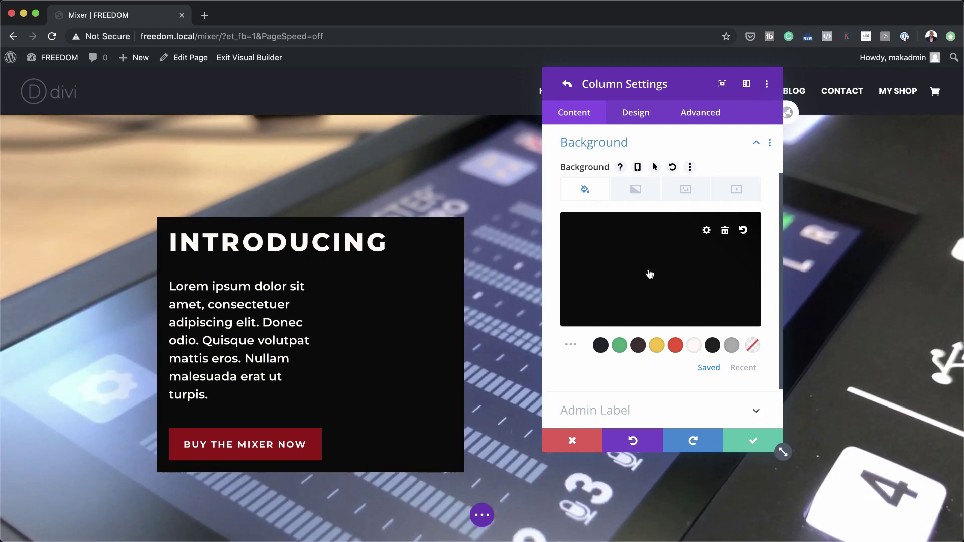
Step: Make the column's background color semi-transparent at rgba(12,12,12,0.69) and save the column and row settings
{"action": "left_click", "coordinate": [649, 274]}
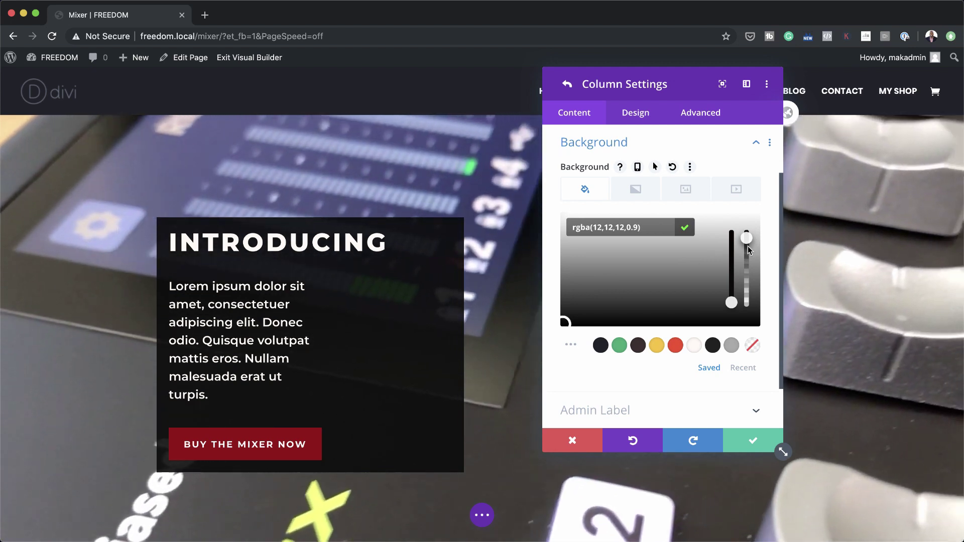
{"action": "left_click_drag", "start_coordinate": [748, 250], "coordinate": [753, 258]}
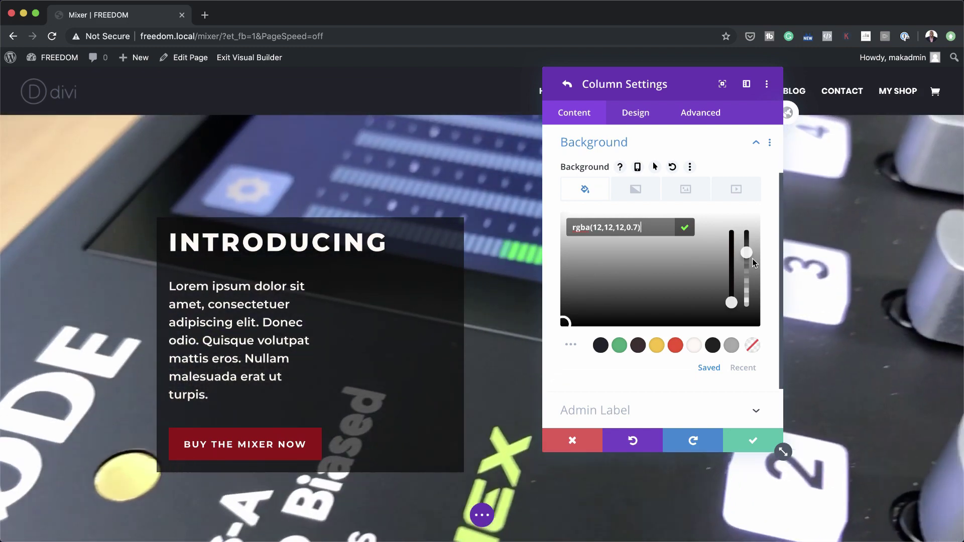
{"action": "left_click_drag", "start_coordinate": [753, 258], "coordinate": [754, 259]}
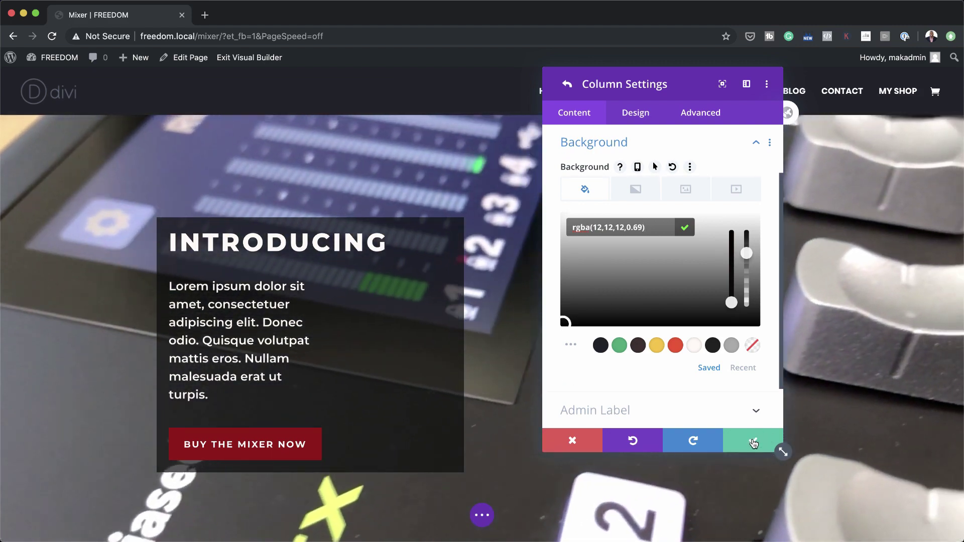
{"action": "left_click", "coordinate": [753, 443]}
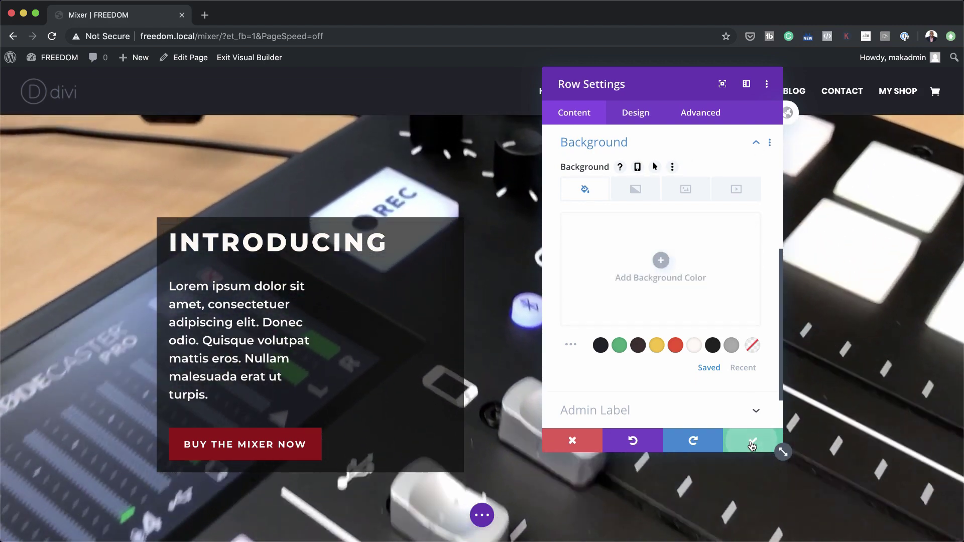
{"action": "left_click", "coordinate": [752, 444]}
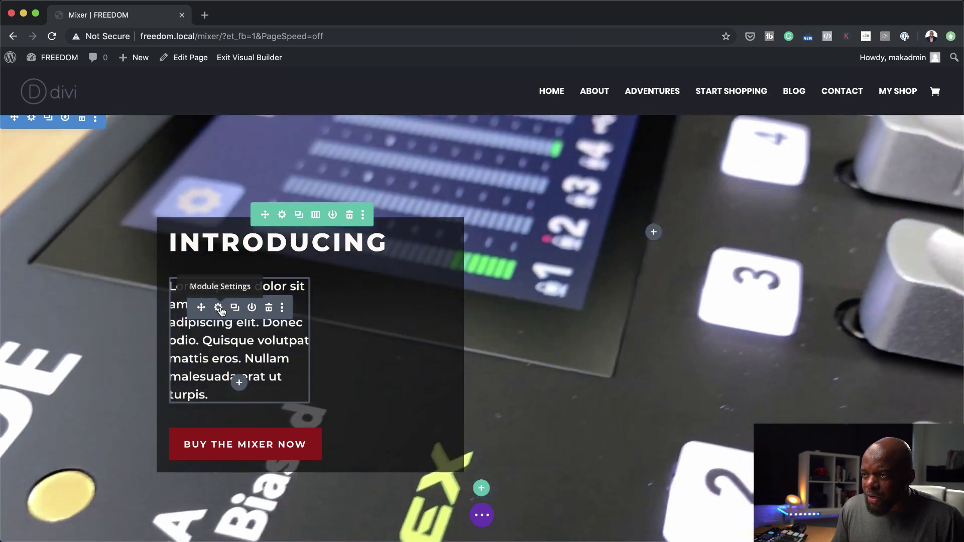
Step: Set the width of the lorem ipsum text module to 100% and save its settings
{"action": "left_click", "coordinate": [219, 309]}
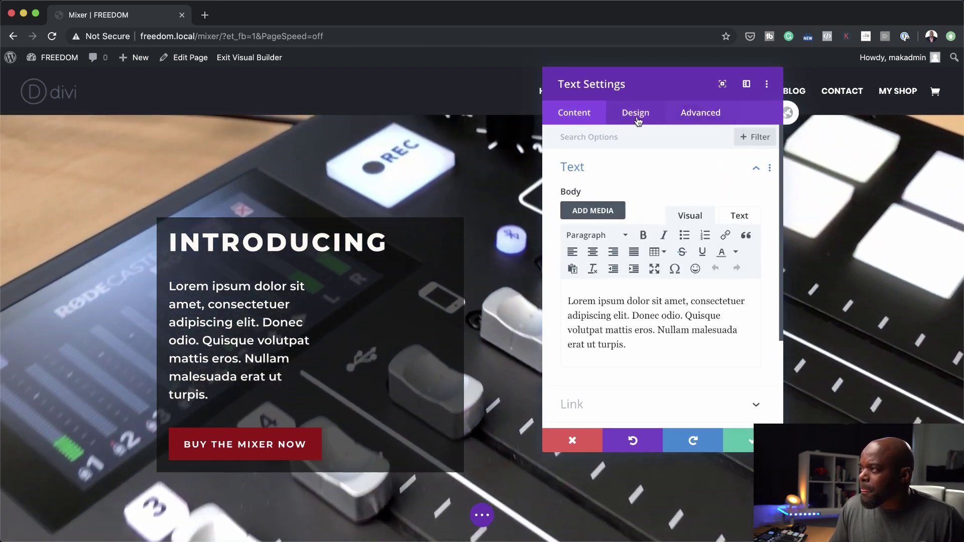
{"action": "left_click", "coordinate": [637, 113]}
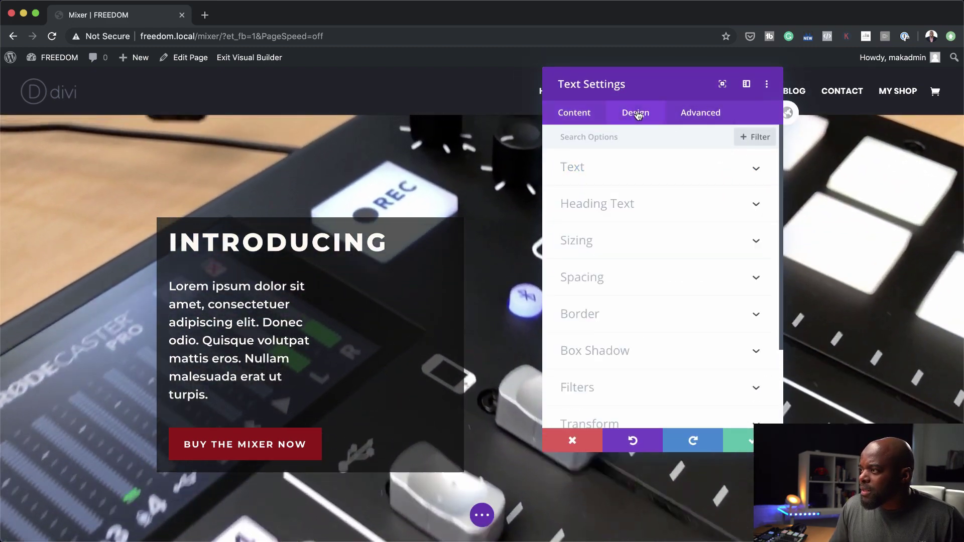
{"action": "left_click", "coordinate": [591, 233]}
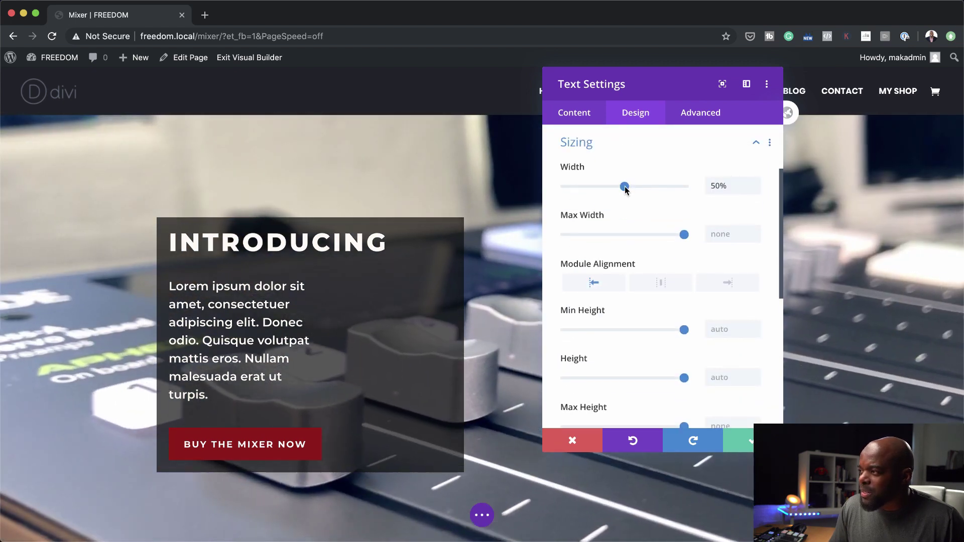
{"action": "left_click_drag", "start_coordinate": [624, 188], "coordinate": [696, 192]}
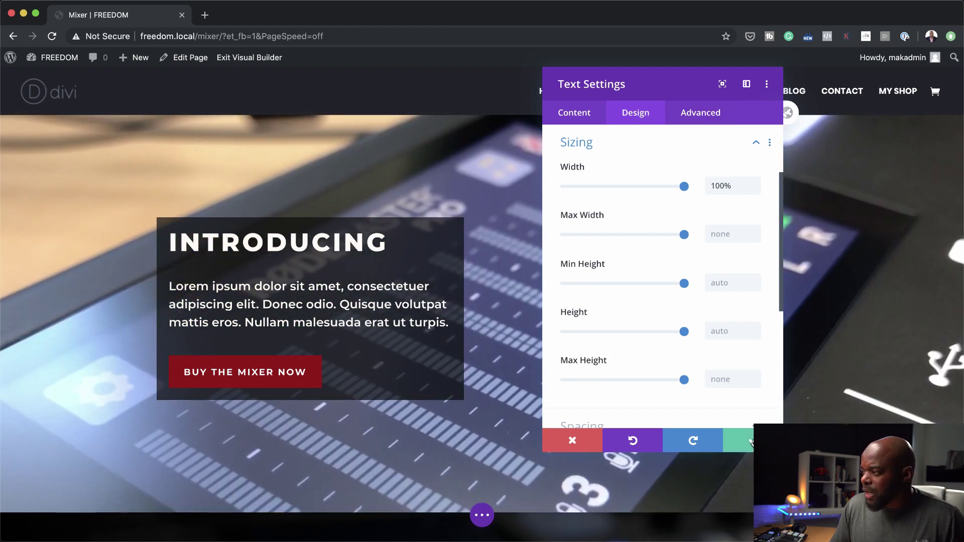
{"action": "left_click", "coordinate": [748, 441]}
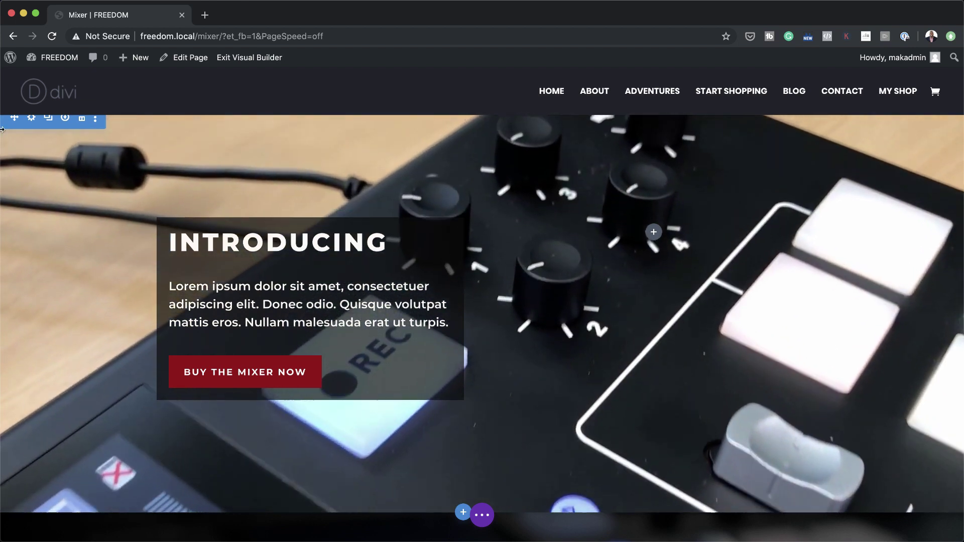
Step: Remove the MP4 background video from the Introducing section's tablet background
{"action": "scroll", "coordinate": [48, 160], "scroll_direction": "up", "scroll_amount": 1}
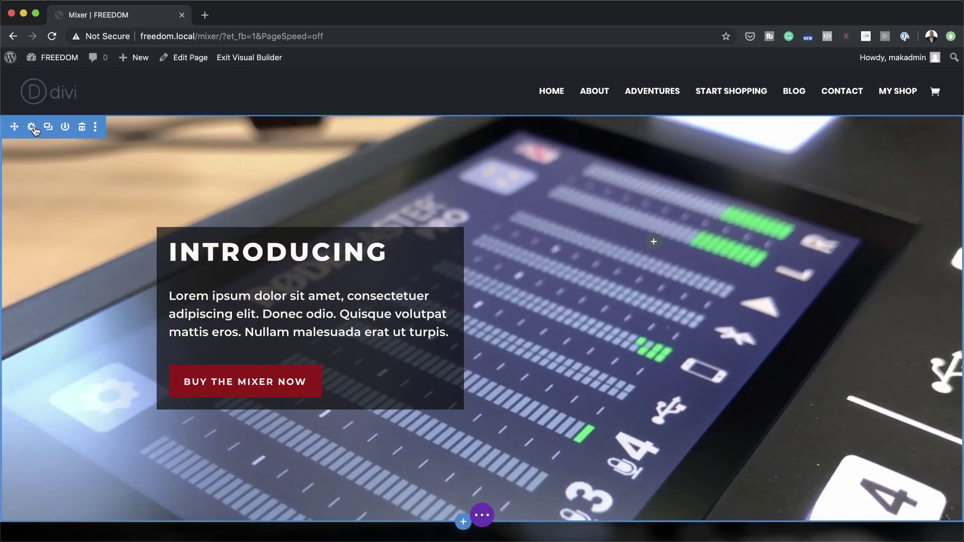
{"action": "left_click", "coordinate": [33, 128]}
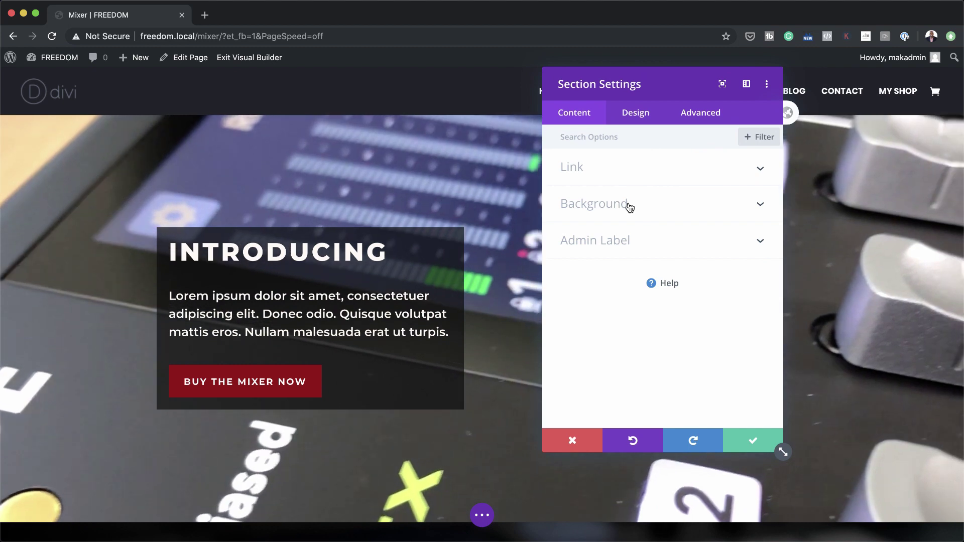
{"action": "left_click", "coordinate": [629, 206]}
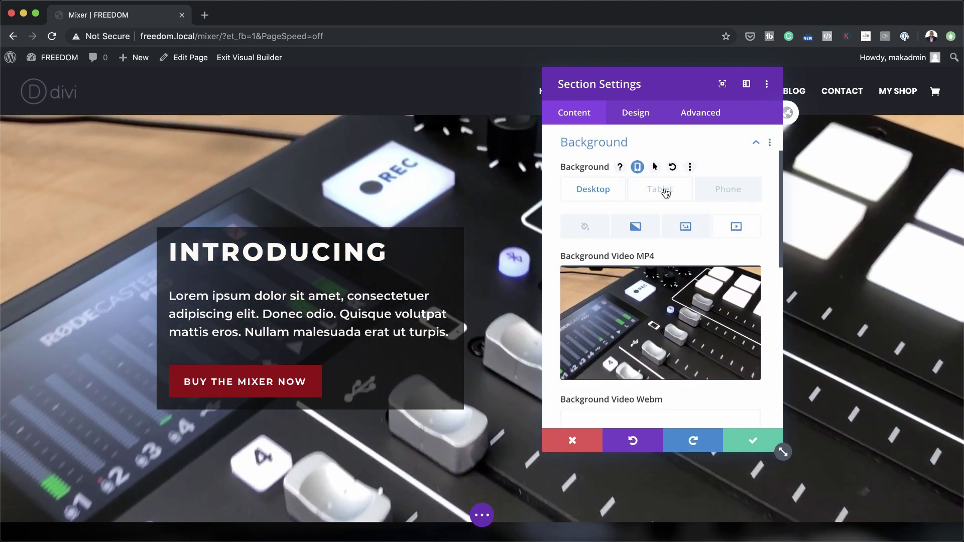
{"action": "left_click", "coordinate": [659, 191]}
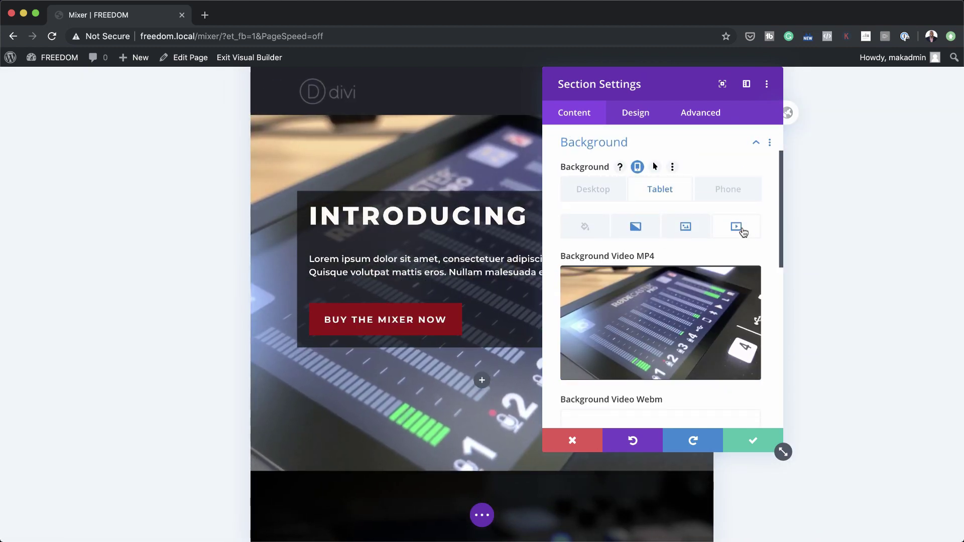
{"action": "mouse_move", "coordinate": [744, 287]}
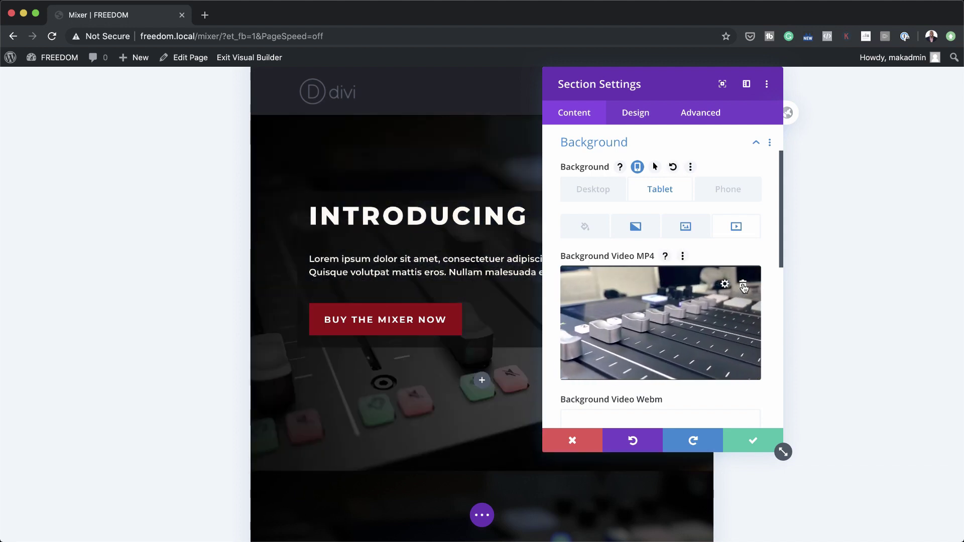
Step: Dock the section settings to the side of the page and show the phone version of the section's background
{"action": "left_click_drag", "start_coordinate": [676, 83], "coordinate": [125, 80]}
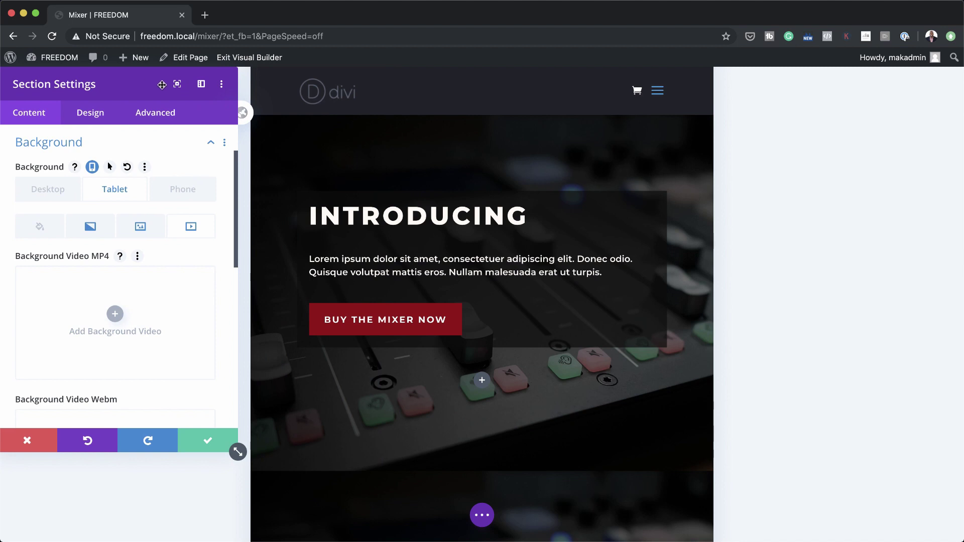
{"action": "left_click", "coordinate": [200, 84]}
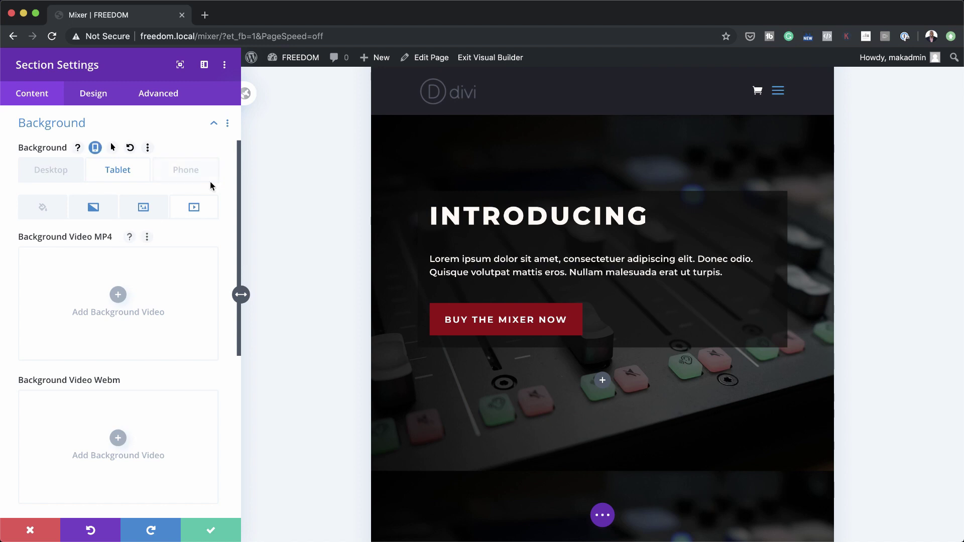
{"action": "left_click", "coordinate": [187, 171]}
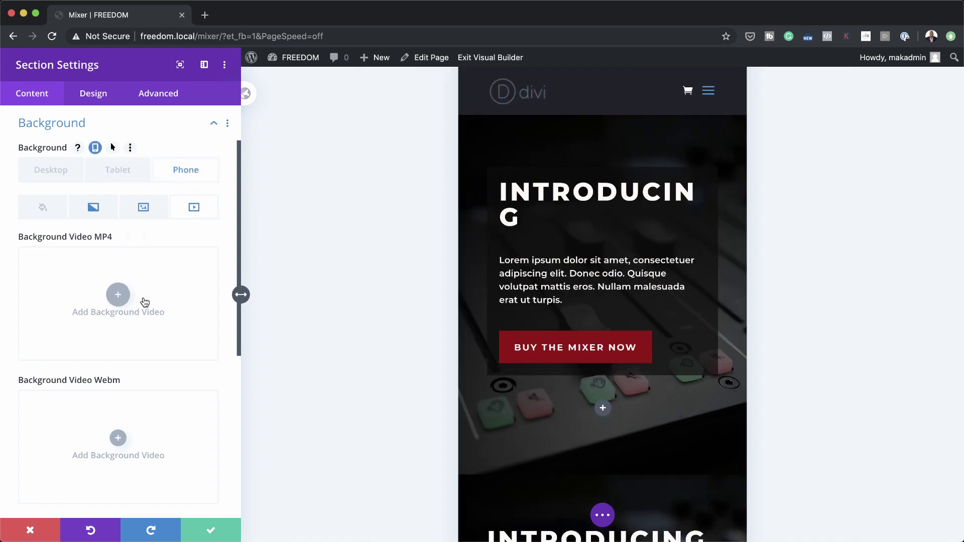